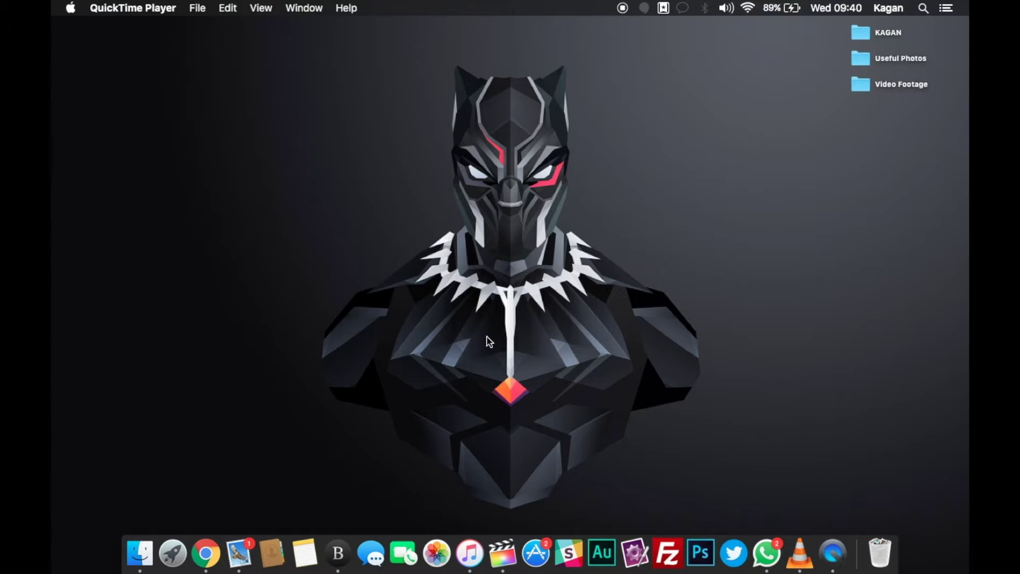
Launch Final Cut Pro from the Dock to open the BOSE SIE2i project
{"action": "left_click", "coordinate": [502, 552]}
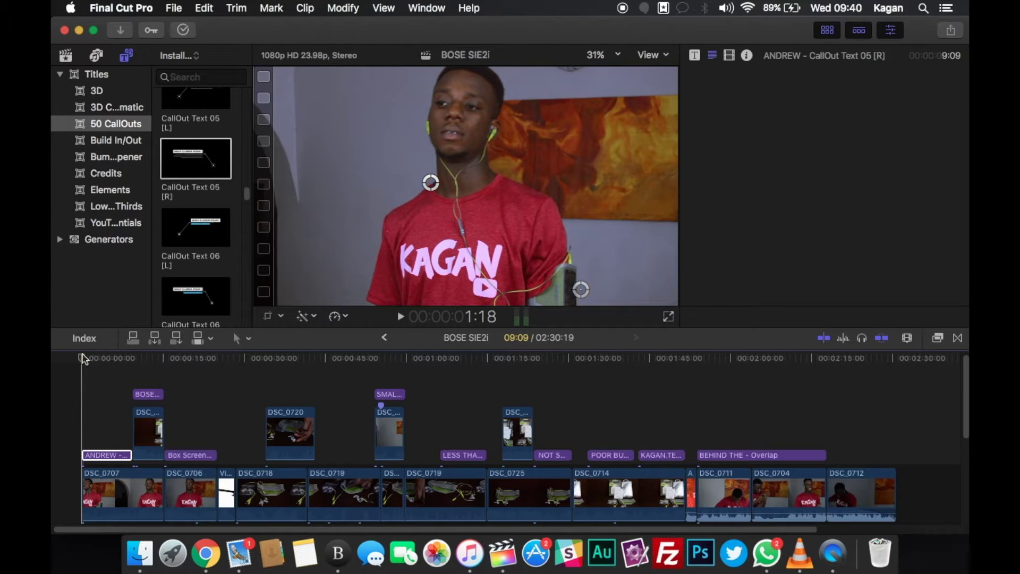
{"action": "key", "text": "space"}
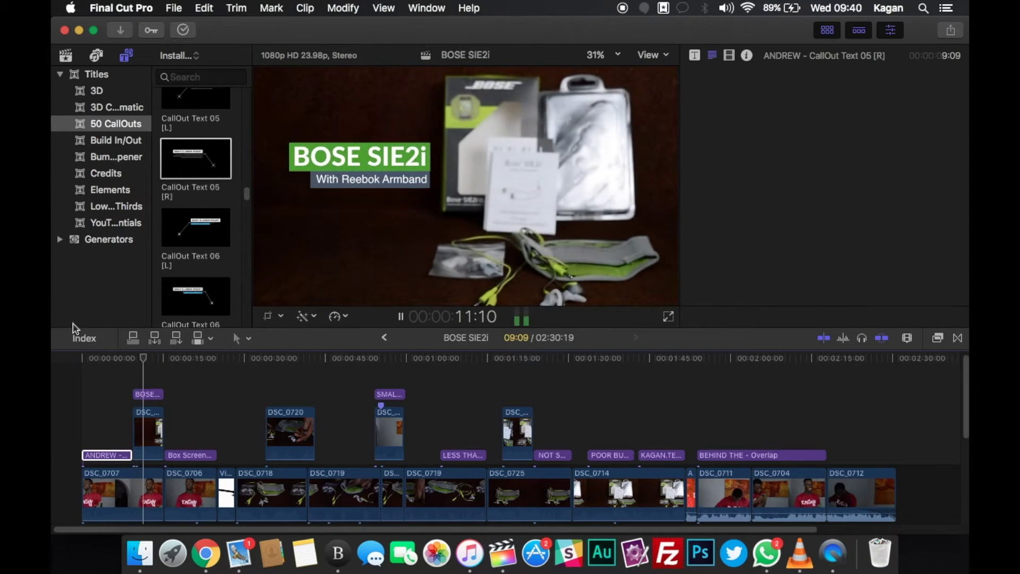
{"action": "left_click", "coordinate": [75, 355]}
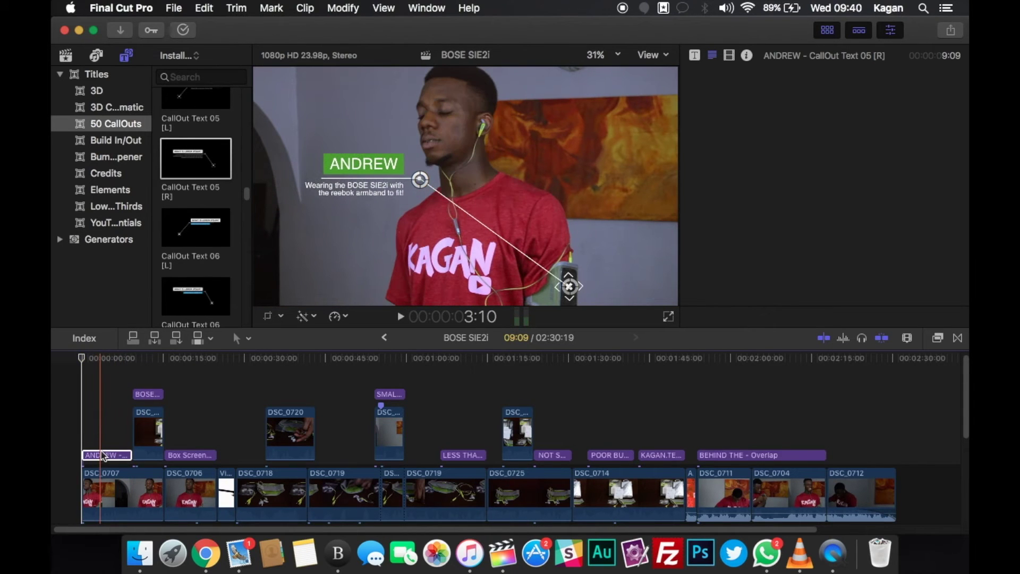
{"action": "left_click", "coordinate": [104, 456]}
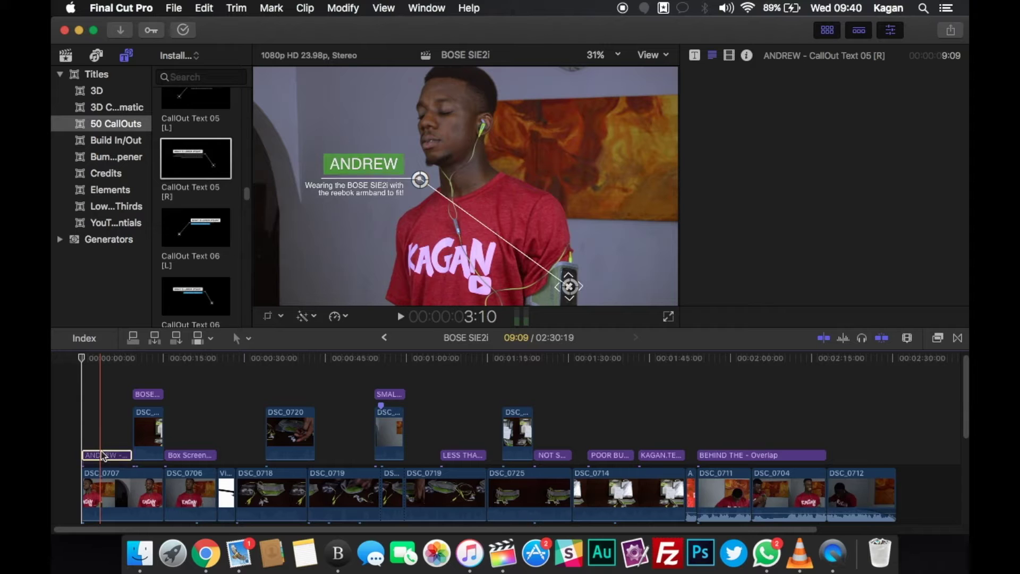
{"action": "left_click", "coordinate": [83, 424]}
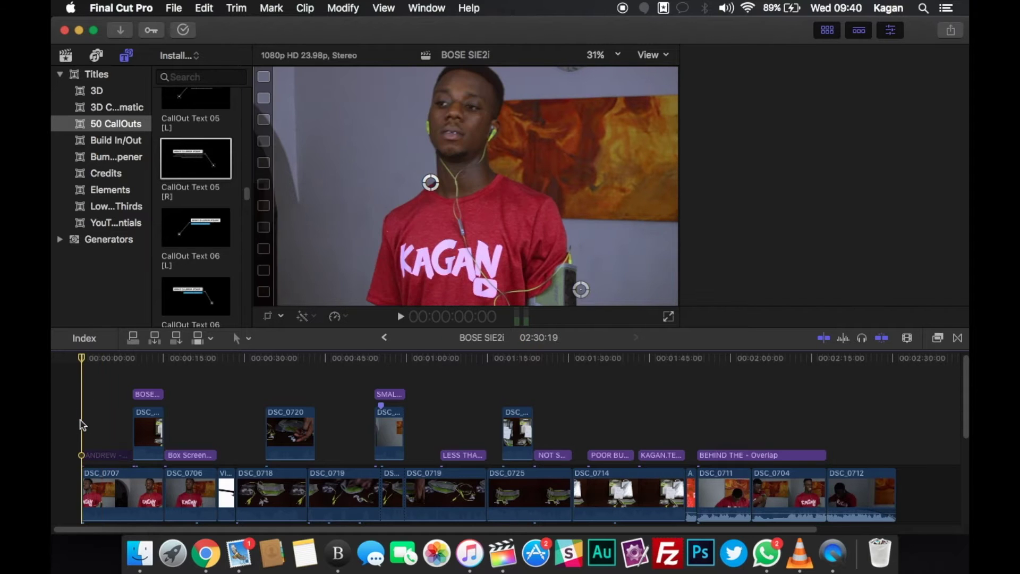
{"action": "key", "text": "space"}
{"action": "key", "text": "space"}
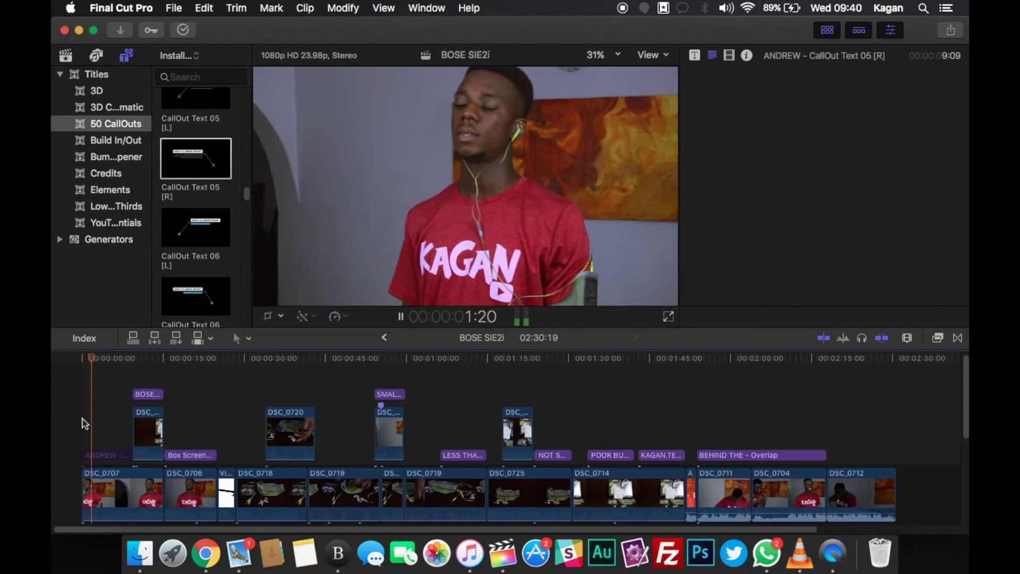
{"action": "left_click_drag", "start_coordinate": [92, 359], "coordinate": [64, 348]}
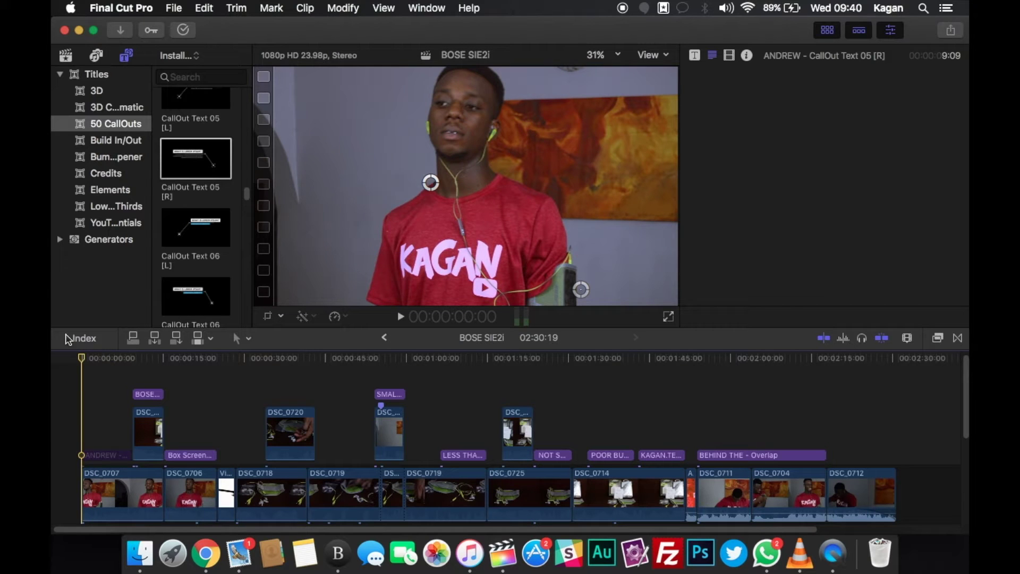
{"action": "left_click", "coordinate": [107, 128]}
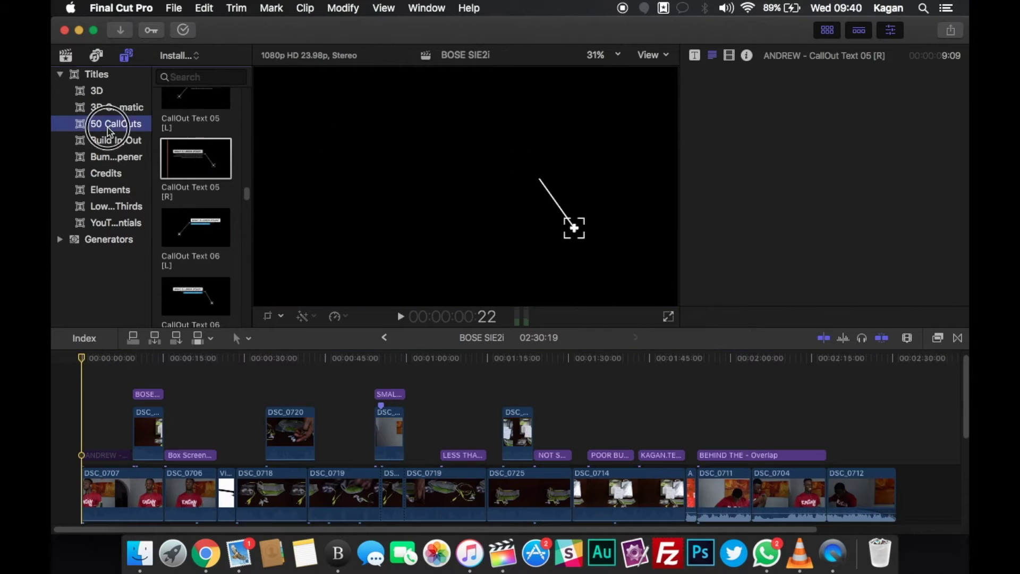
{"action": "left_click", "coordinate": [131, 107]}
Drag CallOut Text 05 [R] from the 50 CallOuts titles onto the timeline start above DSC_0707
{"action": "left_click", "coordinate": [122, 129]}
{"action": "scroll", "coordinate": [203, 175], "scroll_direction": "down", "scroll_amount": 10}
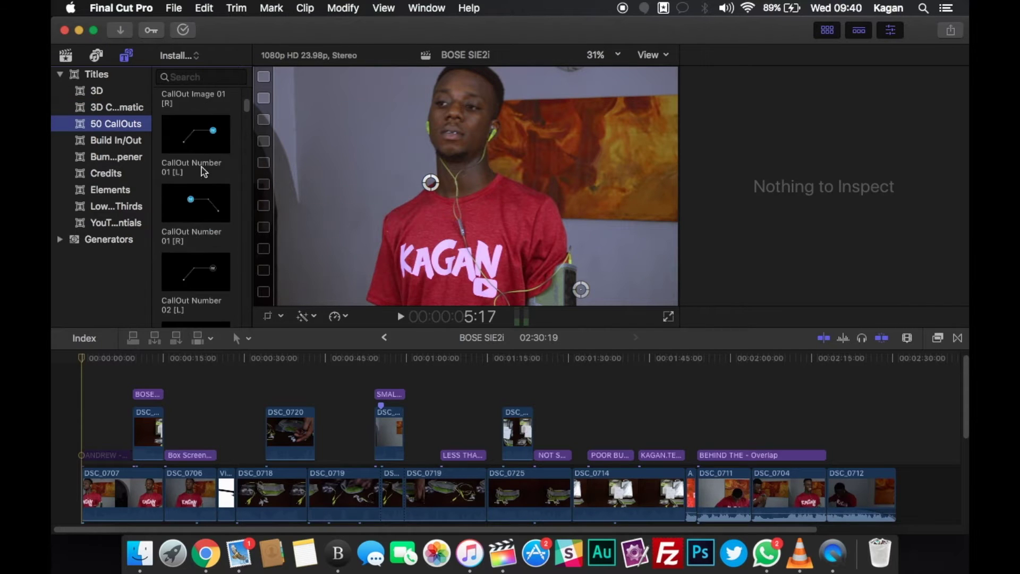
{"action": "scroll", "coordinate": [204, 170], "scroll_direction": "down", "scroll_amount": 10}
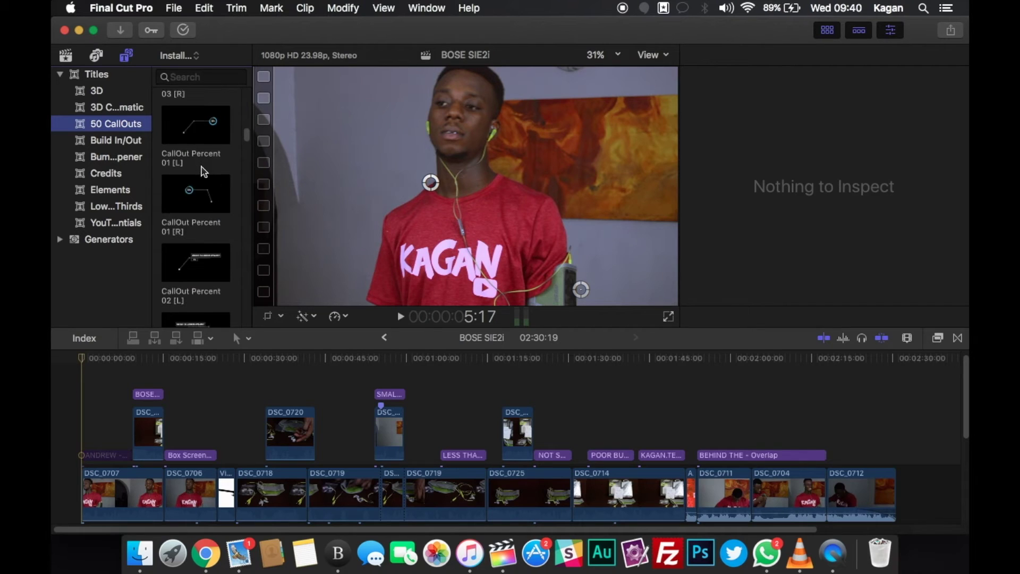
{"action": "scroll", "coordinate": [203, 171], "scroll_direction": "down", "scroll_amount": 10}
{"action": "scroll", "coordinate": [204, 171], "scroll_direction": "down", "scroll_amount": 8}
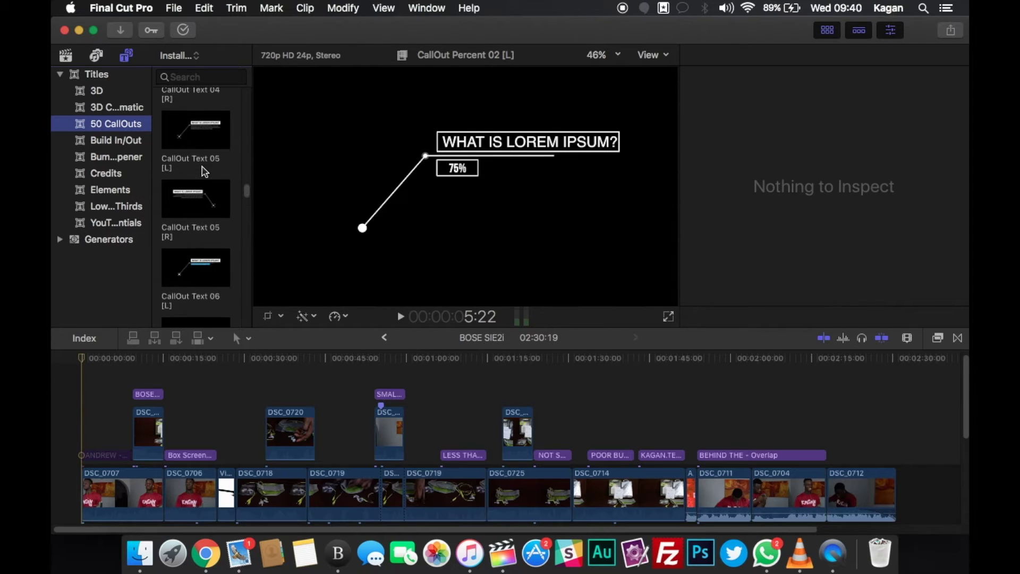
{"action": "left_click", "coordinate": [198, 204]}
{"action": "left_click_drag", "start_coordinate": [204, 195], "coordinate": [129, 381]}
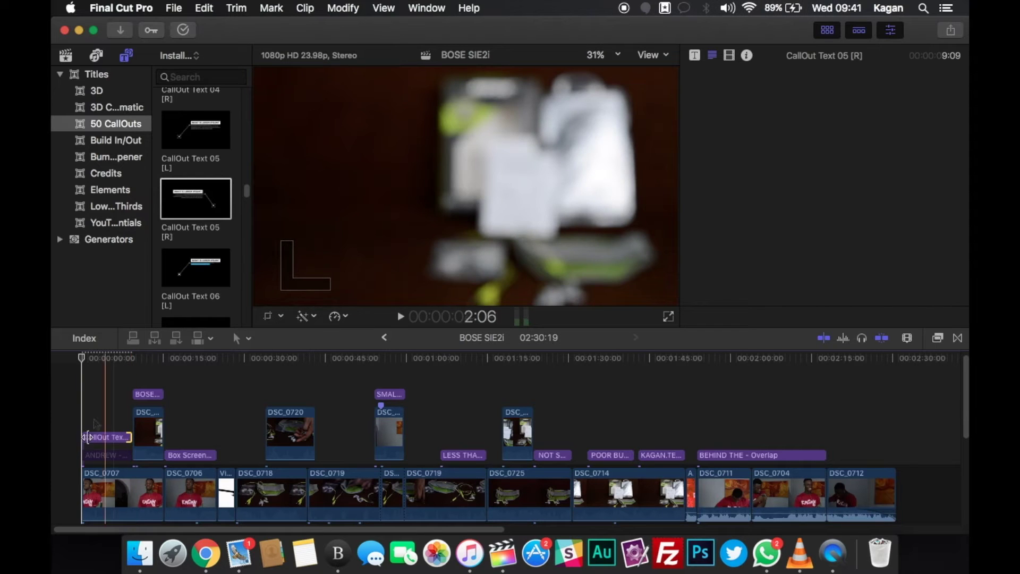
On the first frame, select the new callout clip and move its text box left beside the man's head
{"action": "left_click", "coordinate": [82, 410]}
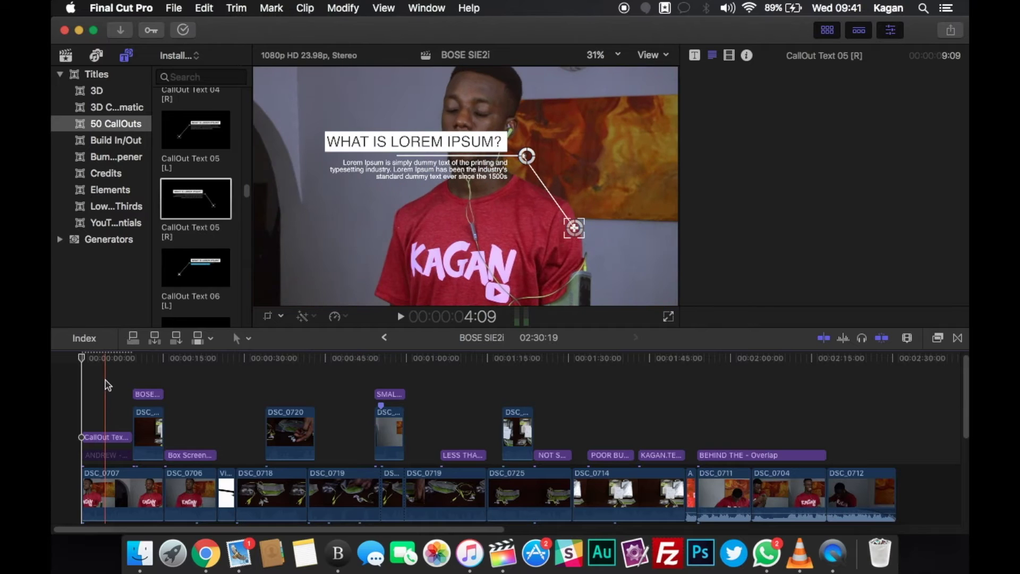
{"action": "left_click", "coordinate": [83, 381]}
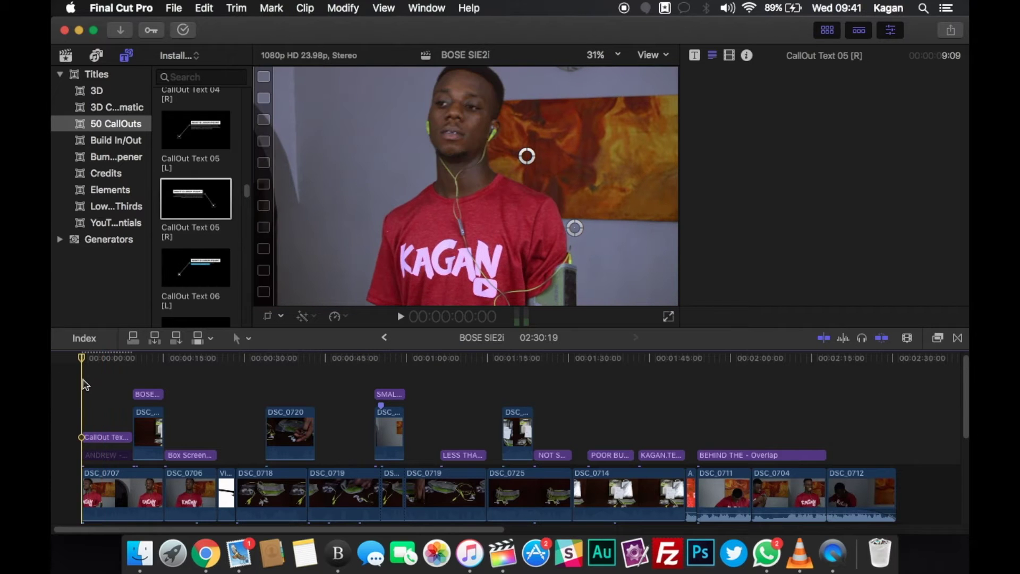
{"action": "left_click", "coordinate": [100, 436]}
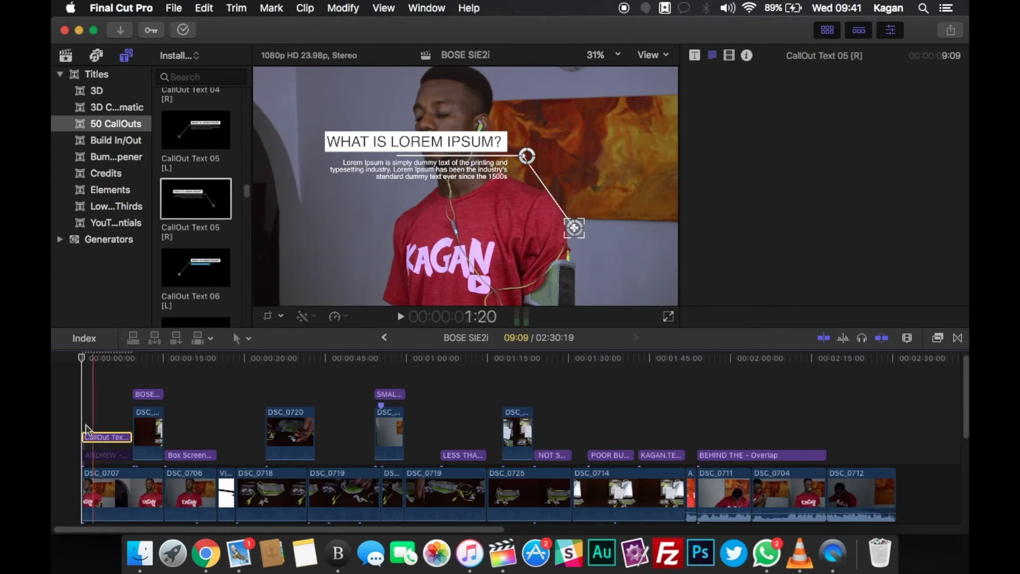
{"action": "left_click_drag", "start_coordinate": [526, 160], "coordinate": [406, 178]}
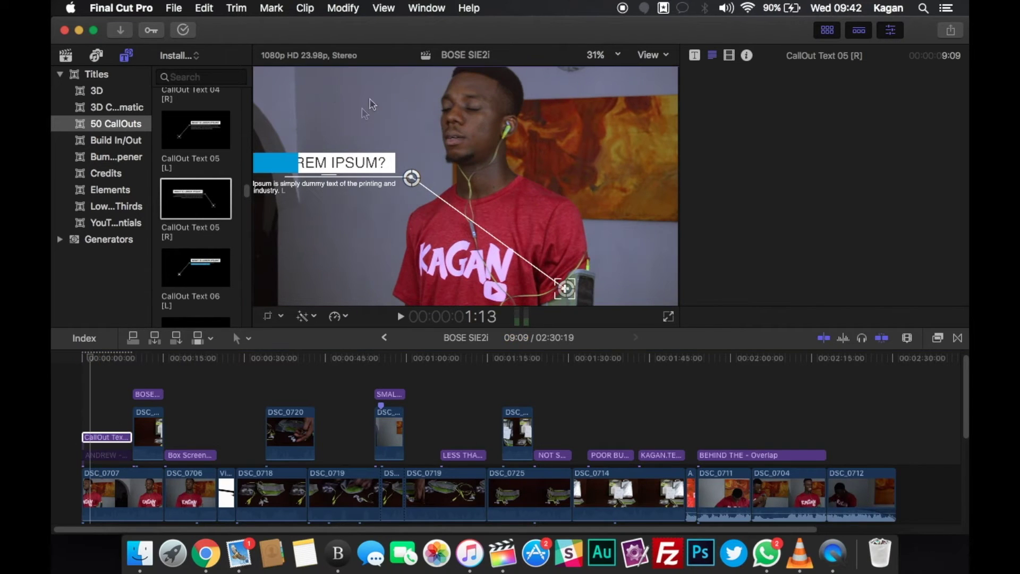
Turn on the viewer's on-screen position and scale controls
{"action": "left_click", "coordinate": [281, 317]}
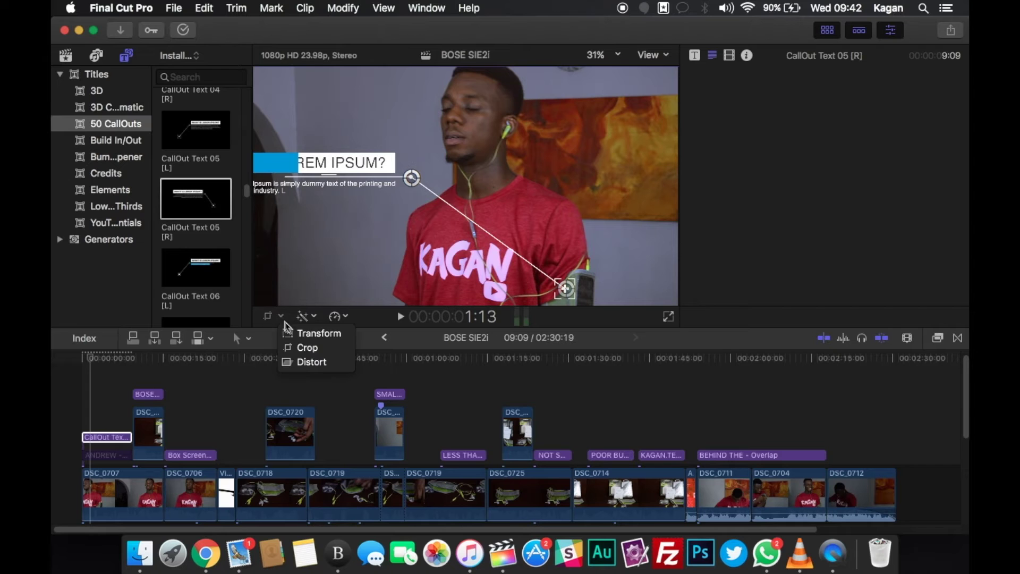
{"action": "left_click", "coordinate": [281, 317]}
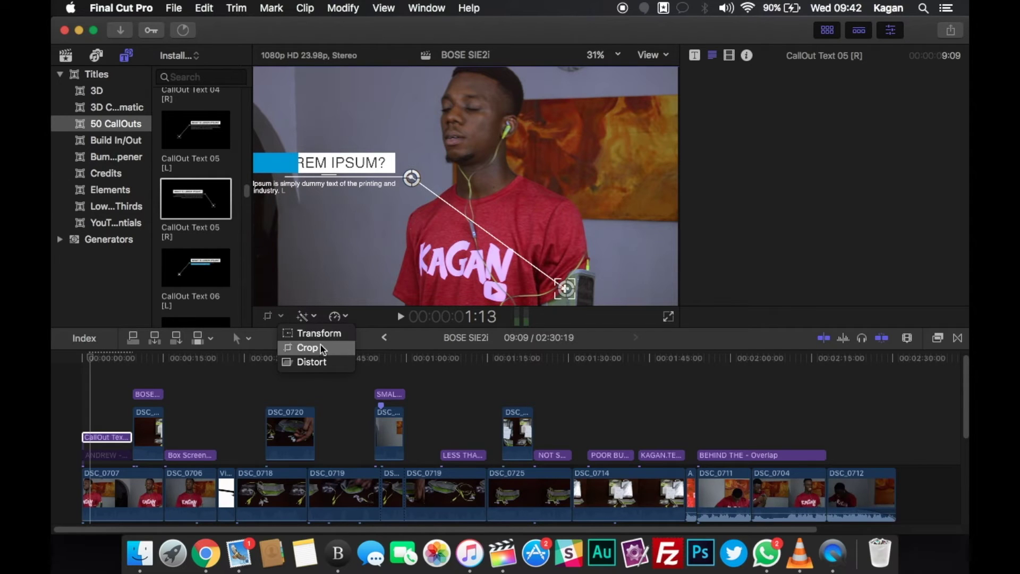
{"action": "left_click", "coordinate": [320, 336]}
Select the callout clip from the first frame and place its pointer tip on the chest earphone
{"action": "key", "text": "Home"}
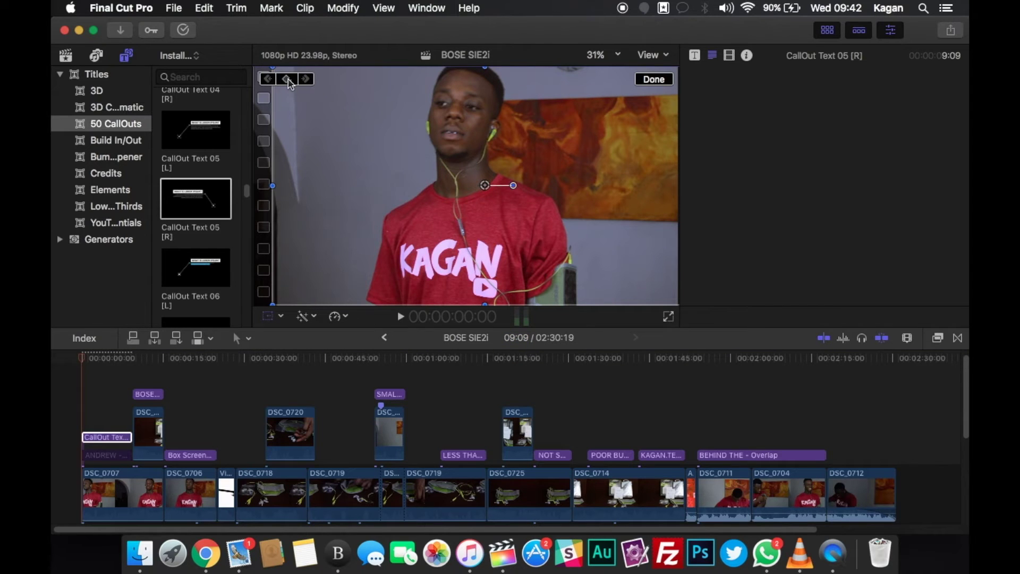
{"action": "left_click", "coordinate": [111, 438]}
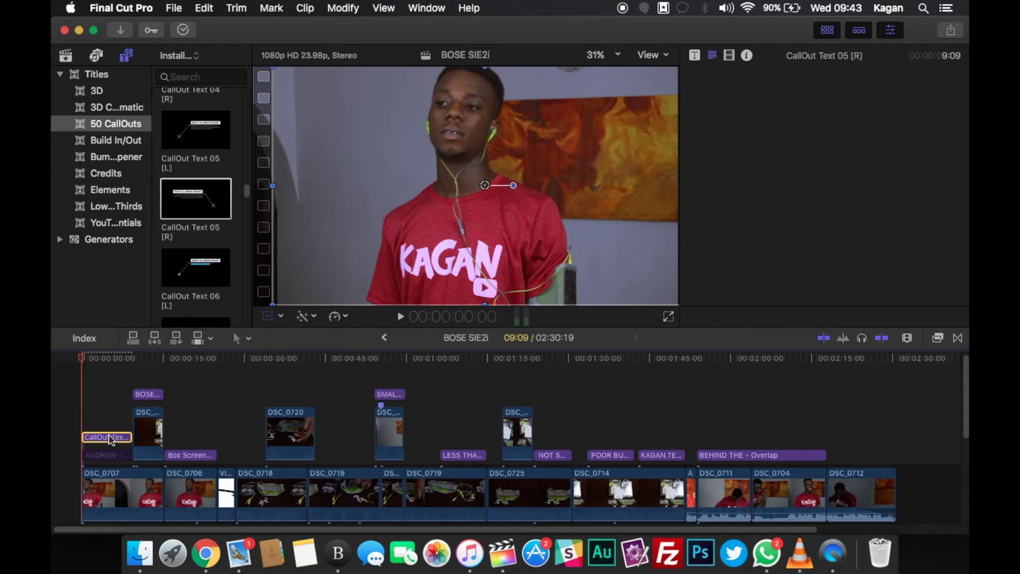
{"action": "key", "text": "space"}
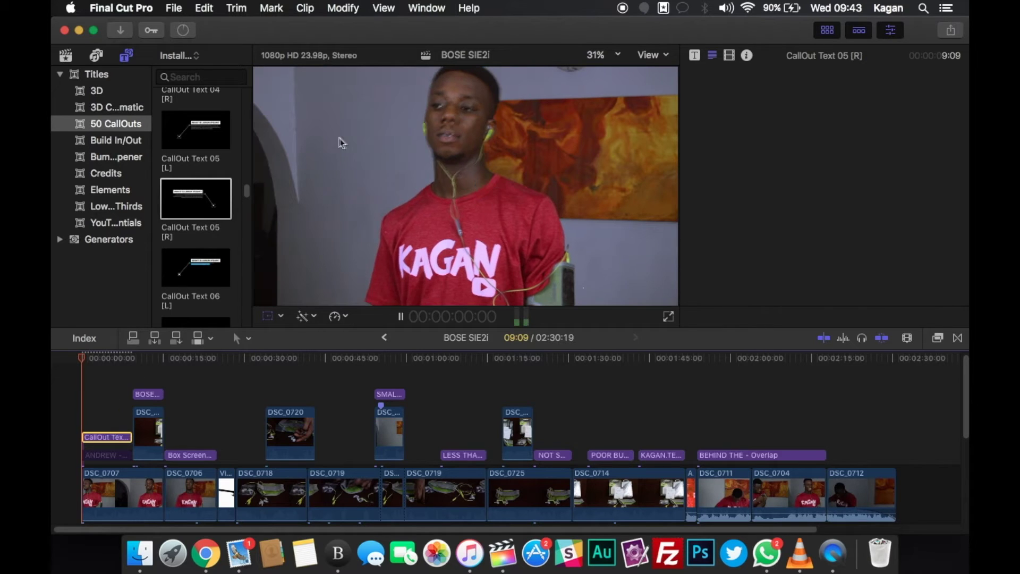
{"action": "left_click", "coordinate": [582, 291]}
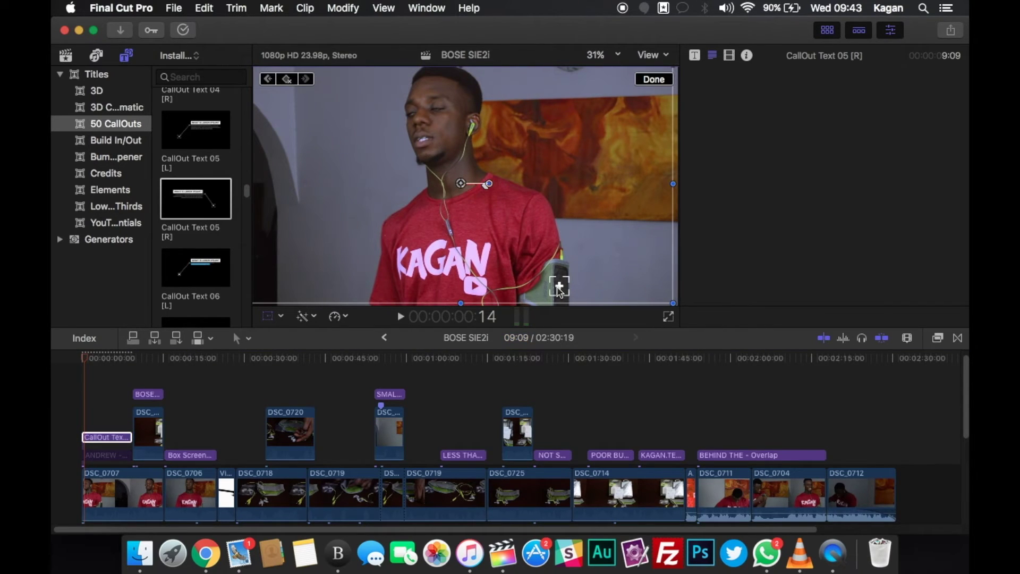
{"action": "mouse_move", "coordinate": [560, 291]}
{"action": "left_mouse_down"}
{"action": "mouse_move", "coordinate": [591, 294]}
{"action": "mouse_move", "coordinate": [575, 286]}
{"action": "left_mouse_up"}
Re-aim the pointer at the earphones, add a position keyframe further along, then finish and rewind
{"action": "left_click", "coordinate": [573, 285]}
{"action": "left_click_drag", "start_coordinate": [572, 286], "coordinate": [661, 296]}
{"action": "key", "text": "space"}
{"action": "key", "text": "space"}
{"action": "key", "text": "space"}
{"action": "key", "text": "space"}
{"action": "key", "text": "space"}
{"action": "key", "text": "space"}
{"action": "key", "text": "space"}
{"action": "key", "text": "alt+apostrophe"}
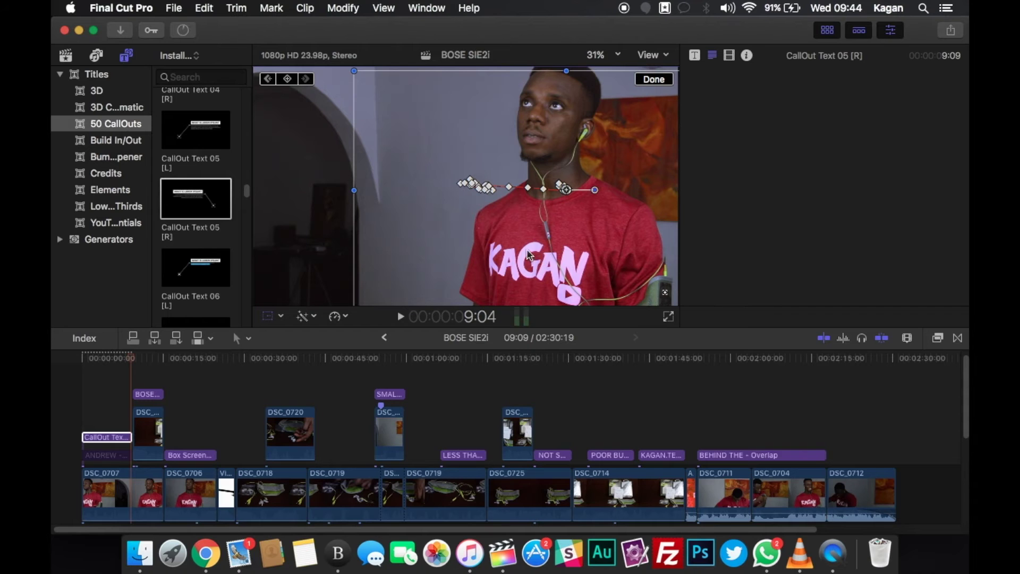
{"action": "left_click", "coordinate": [653, 80]}
{"action": "left_click_drag", "start_coordinate": [141, 356], "coordinate": [52, 359]}
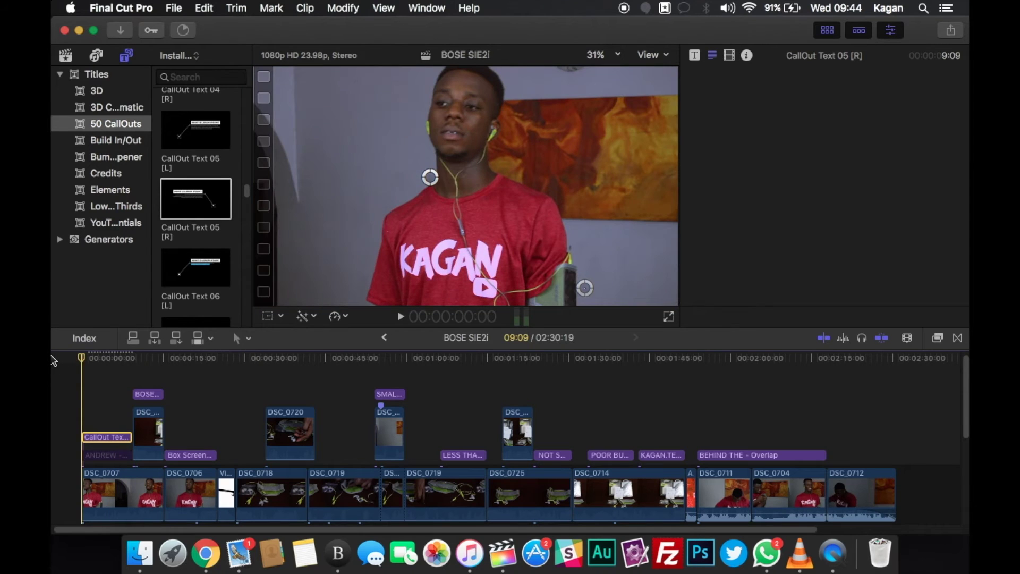
{"action": "key", "text": "space"}
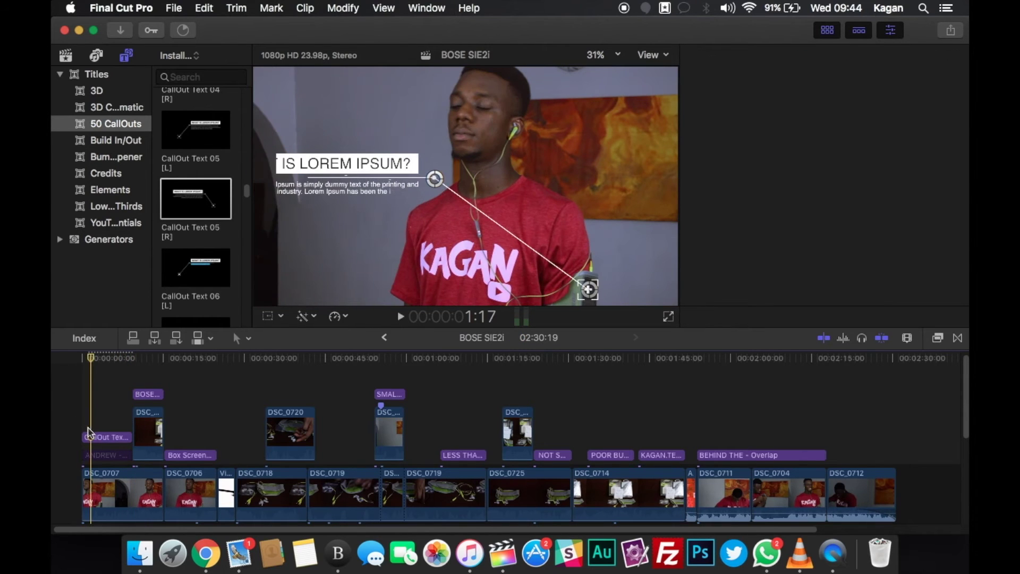
{"action": "left_click", "coordinate": [83, 418]}
{"action": "left_click", "coordinate": [90, 436]}
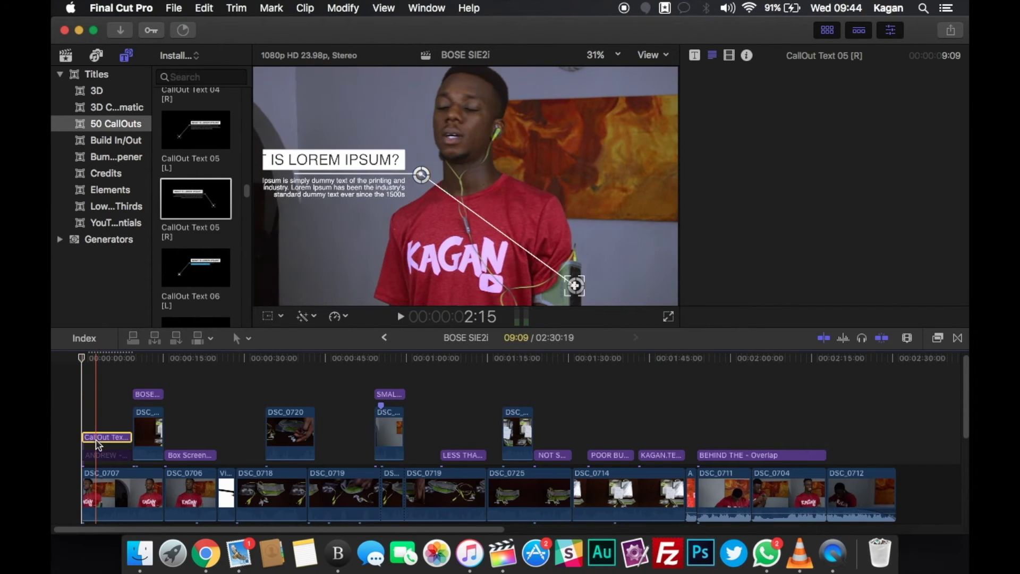
{"action": "left_click_drag", "start_coordinate": [93, 442], "coordinate": [90, 435]}
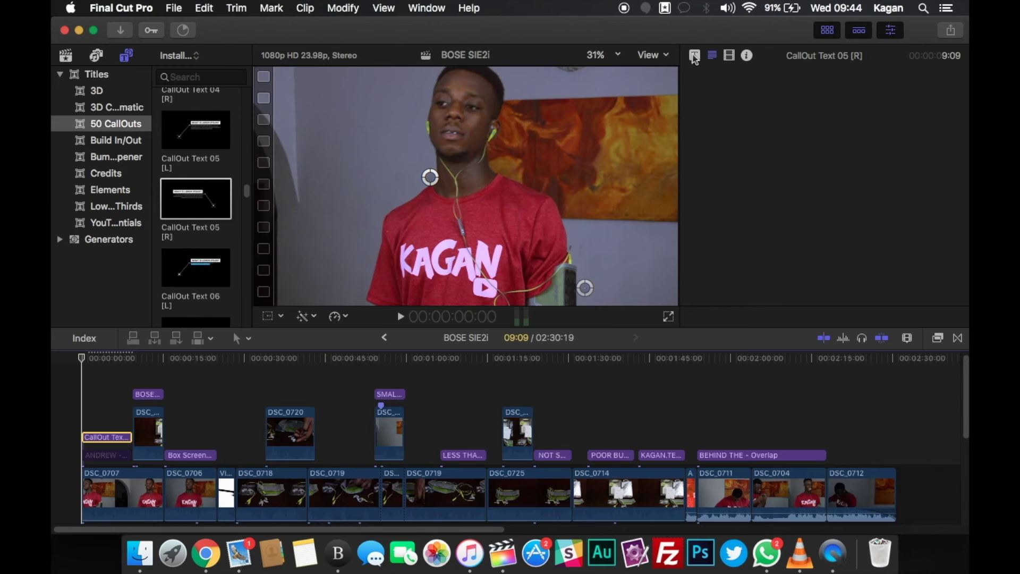
{"action": "left_click", "coordinate": [694, 56]}
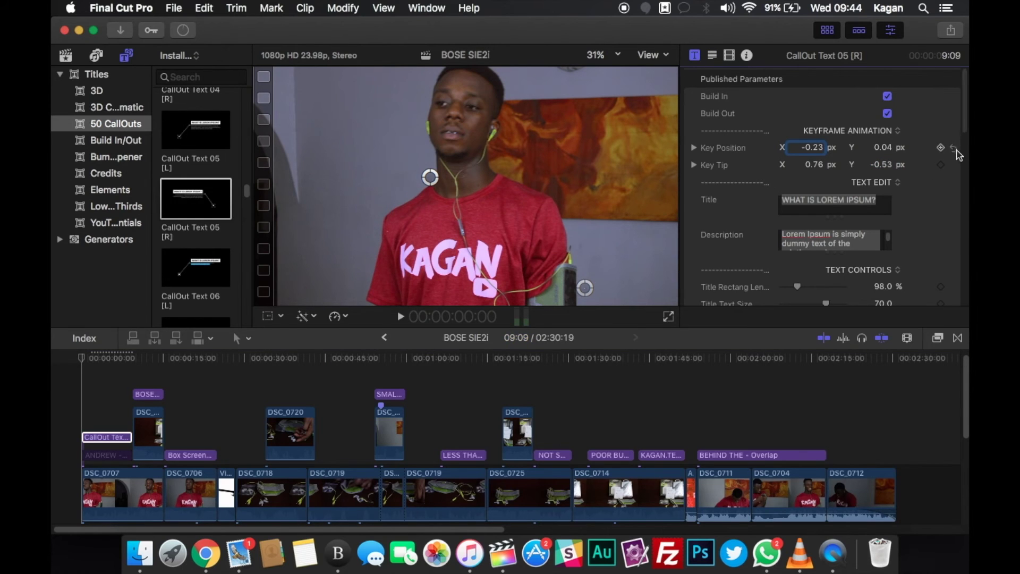
Scroll the Title Inspector to Tip Controls and add a 0° Tip Rotation keyframe on the callout
{"action": "left_click_drag", "start_coordinate": [966, 104], "coordinate": [966, 99]}
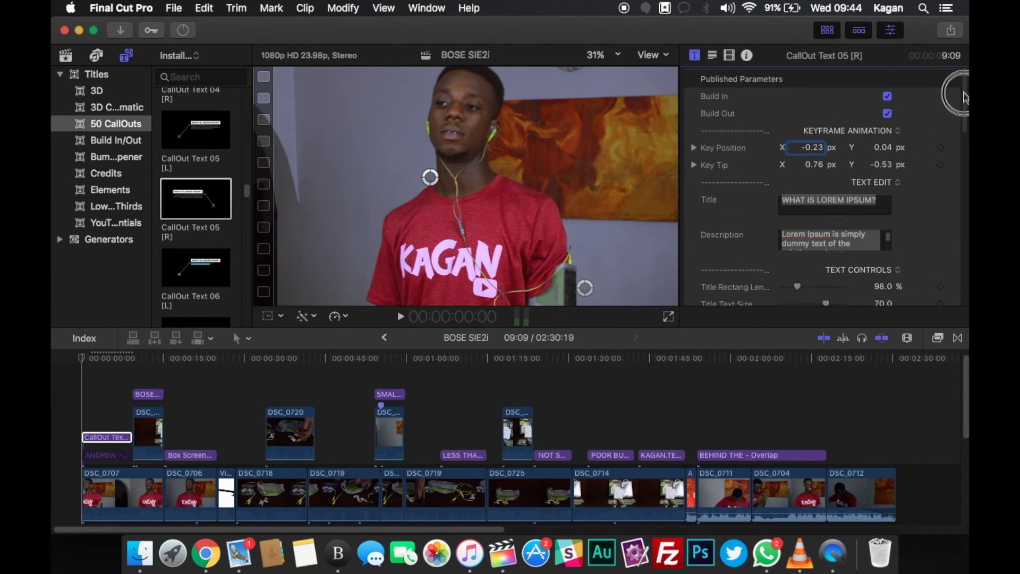
{"action": "left_click_drag", "start_coordinate": [965, 105], "coordinate": [964, 281]}
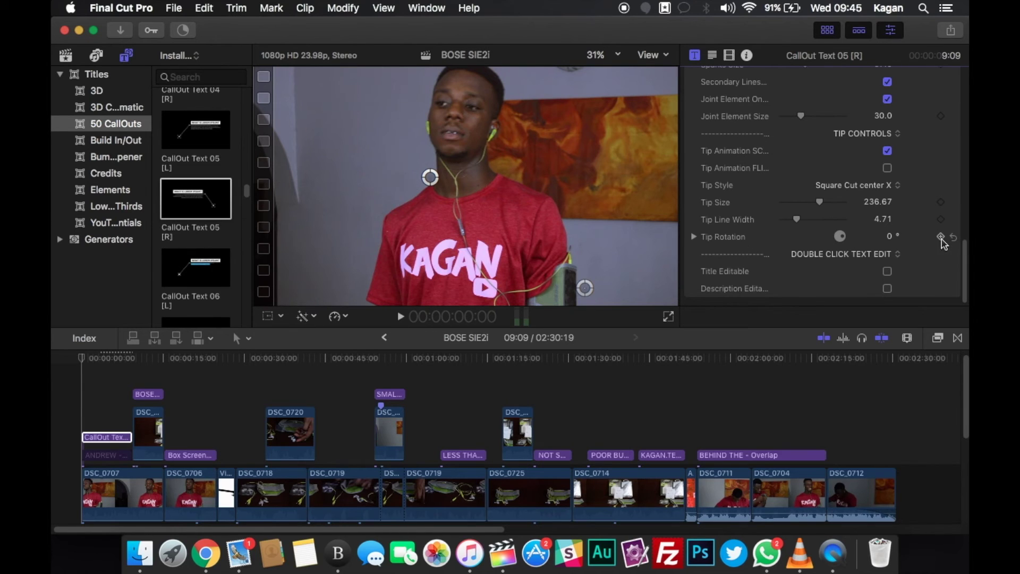
{"action": "left_click", "coordinate": [107, 437]}
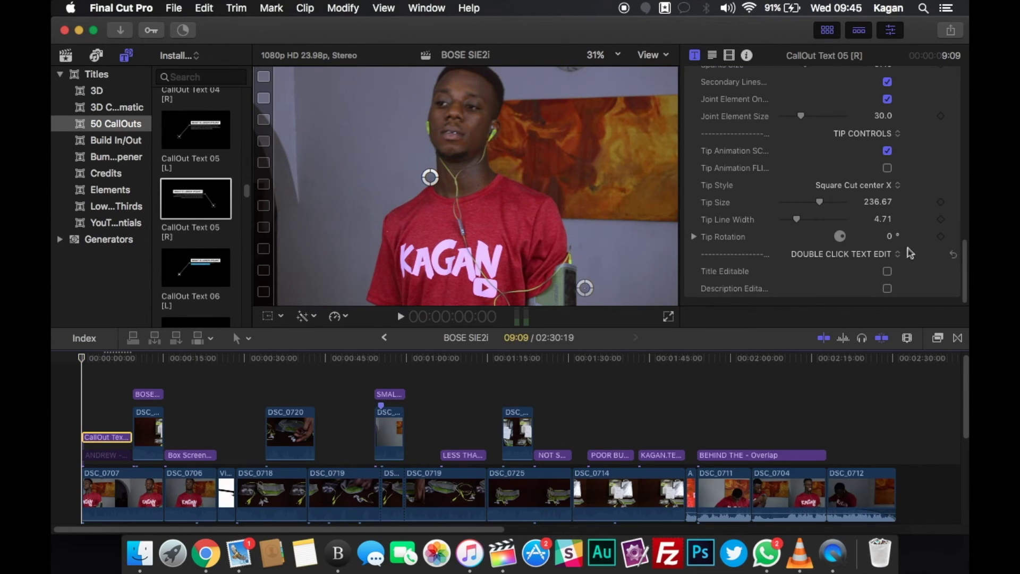
{"action": "left_click", "coordinate": [940, 238]}
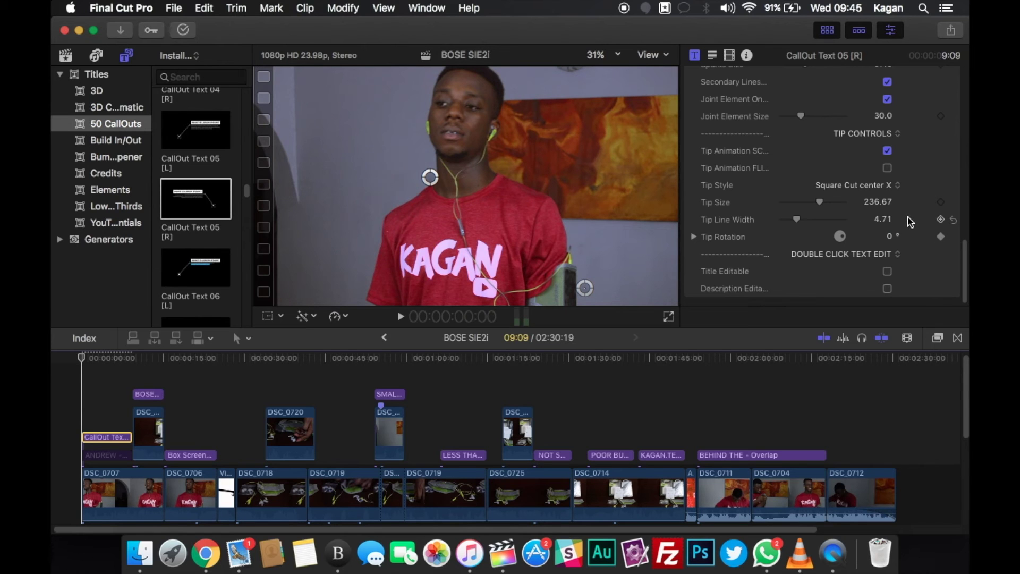
{"action": "left_click", "coordinate": [124, 399]}
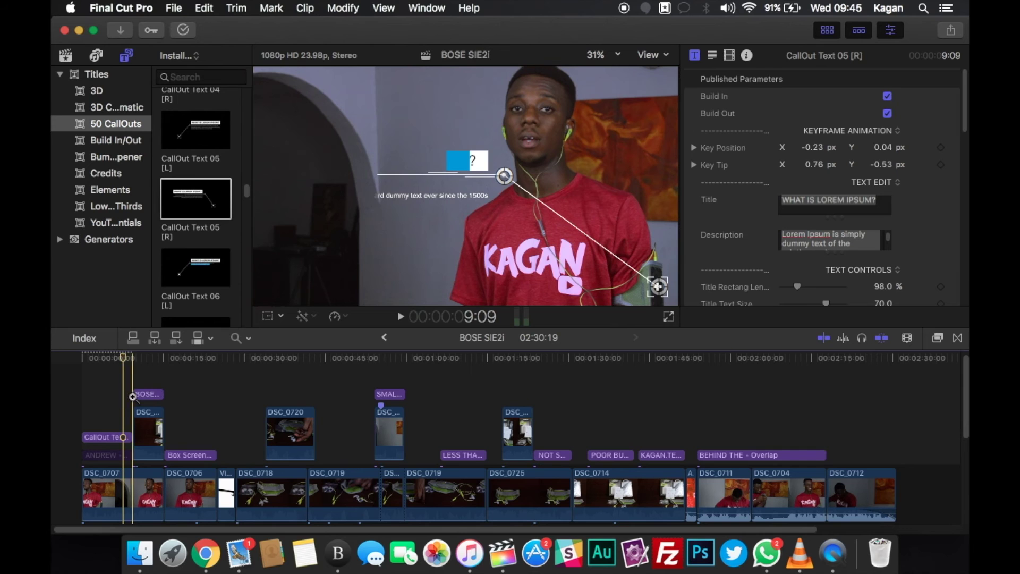
At 9:03, turn Tip Rotation to 403.1° for a second keyframe, then fit the timeline
{"action": "scroll", "coordinate": [133, 396], "scroll_direction": "up", "scroll_amount": 5}
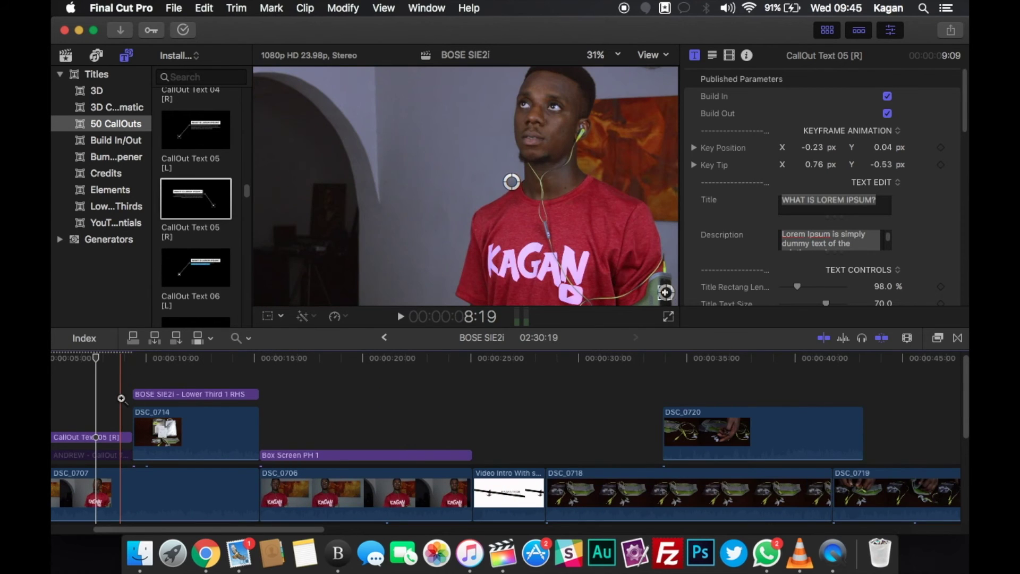
{"action": "left_click", "coordinate": [121, 399]}
{"action": "key", "text": "a"}
{"action": "left_click", "coordinate": [73, 357]}
{"action": "left_click_drag", "start_coordinate": [73, 358], "coordinate": [129, 367]}
{"action": "left_click_drag", "start_coordinate": [137, 368], "coordinate": [139, 371]}
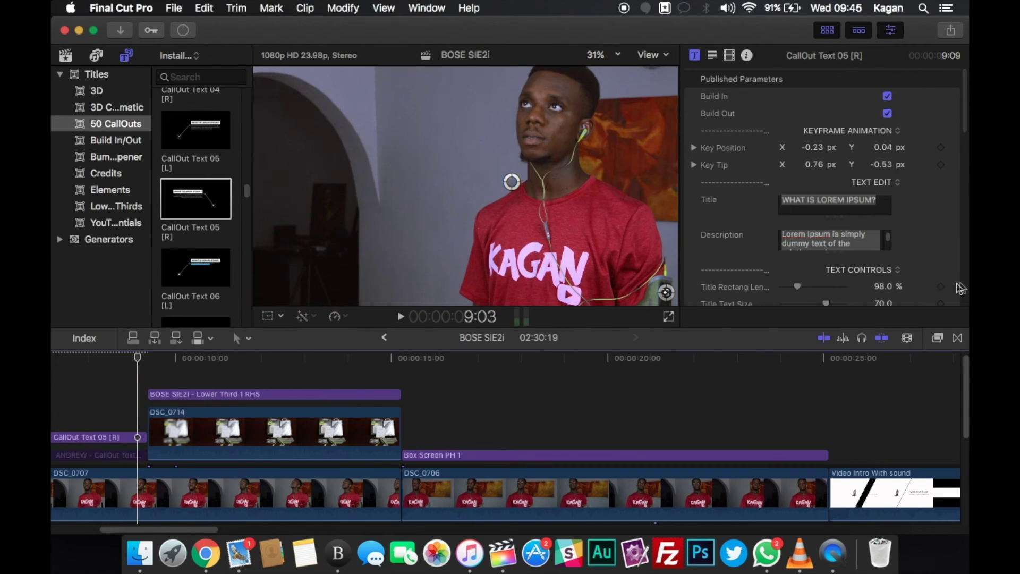
{"action": "scroll", "coordinate": [960, 288], "scroll_direction": "down", "scroll_amount": 15}
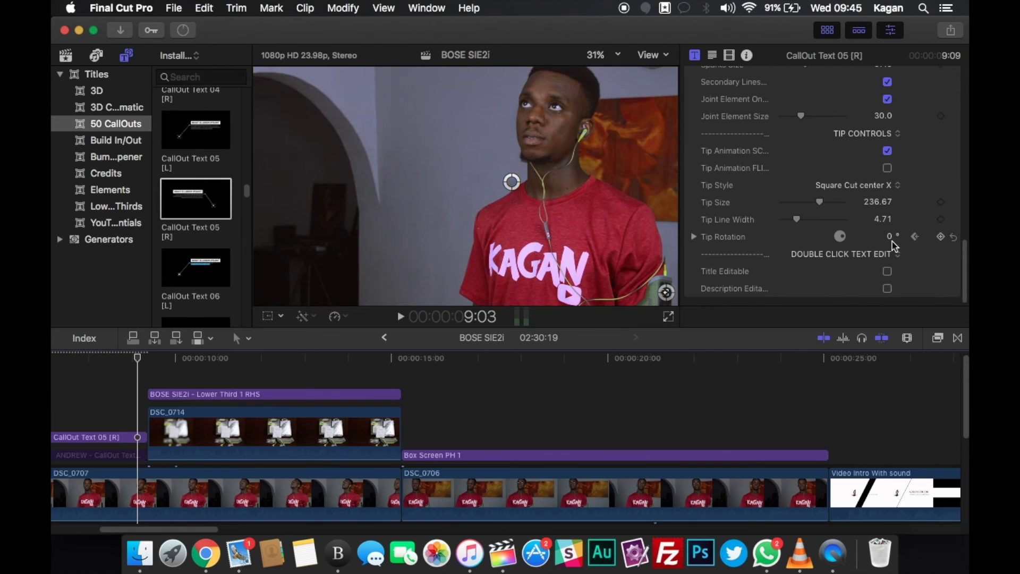
{"action": "left_click_drag", "start_coordinate": [824, 245], "coordinate": [773, 203]}
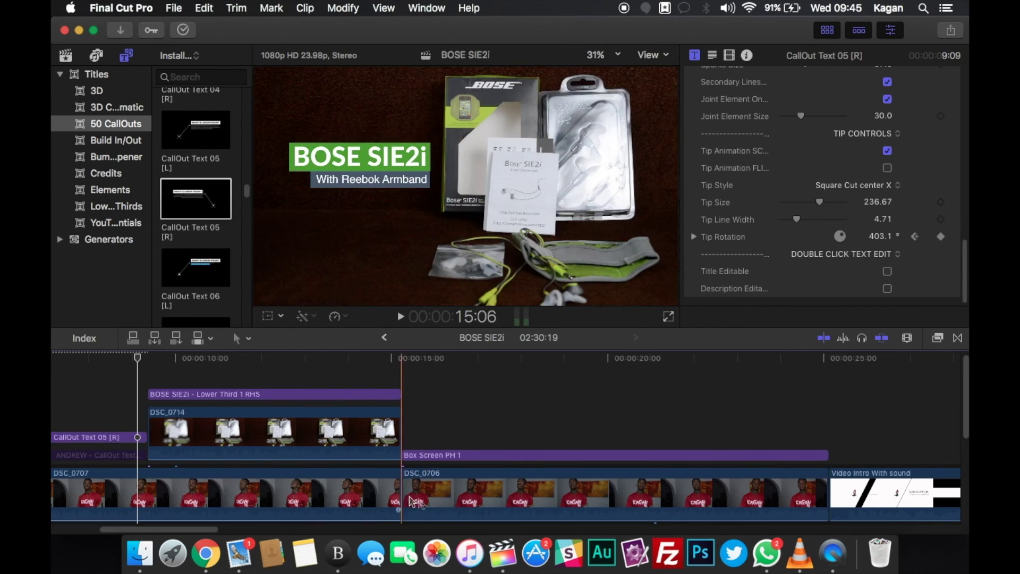
{"action": "key", "text": "shift+z"}
{"action": "left_click_drag", "start_coordinate": [130, 357], "coordinate": [53, 364]}
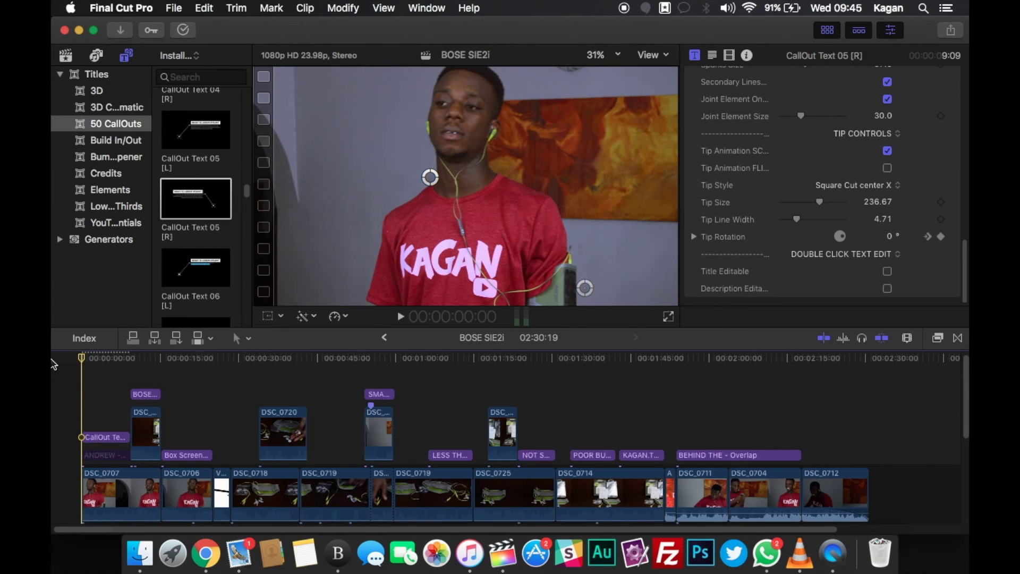
{"action": "key", "text": "space"}
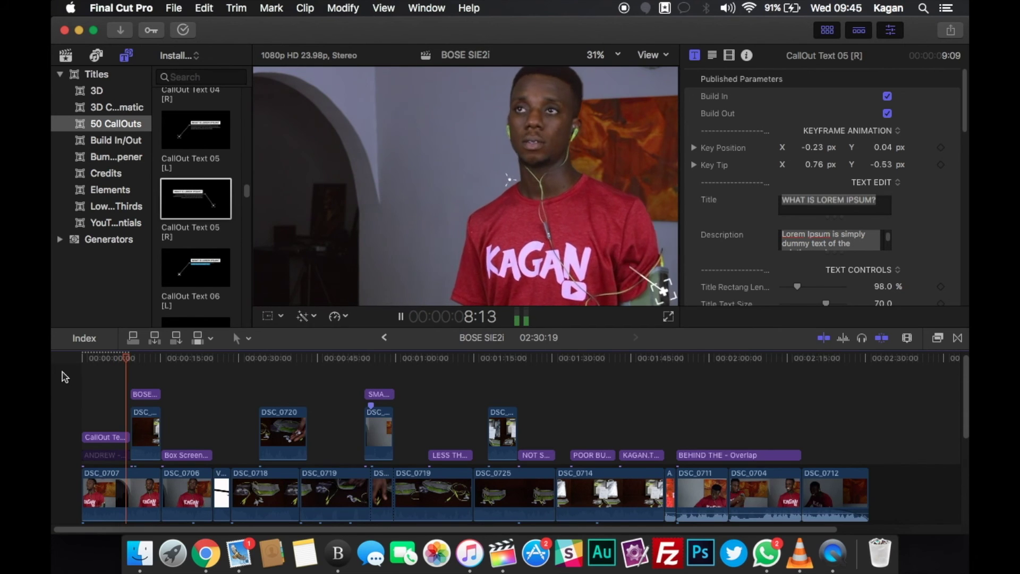
{"action": "key", "text": "space"}
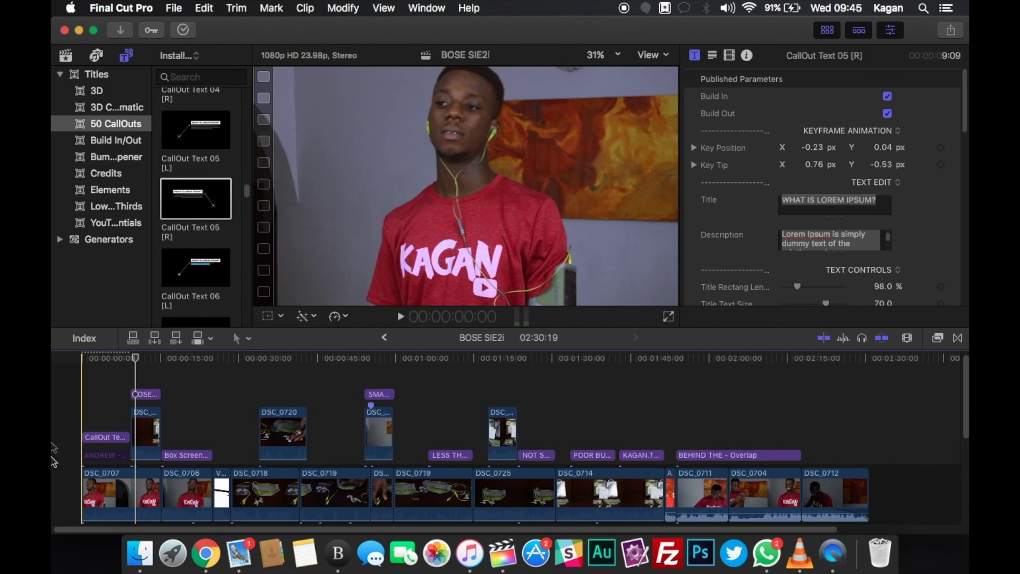
{"action": "left_click_drag", "start_coordinate": [135, 358], "coordinate": [53, 364]}
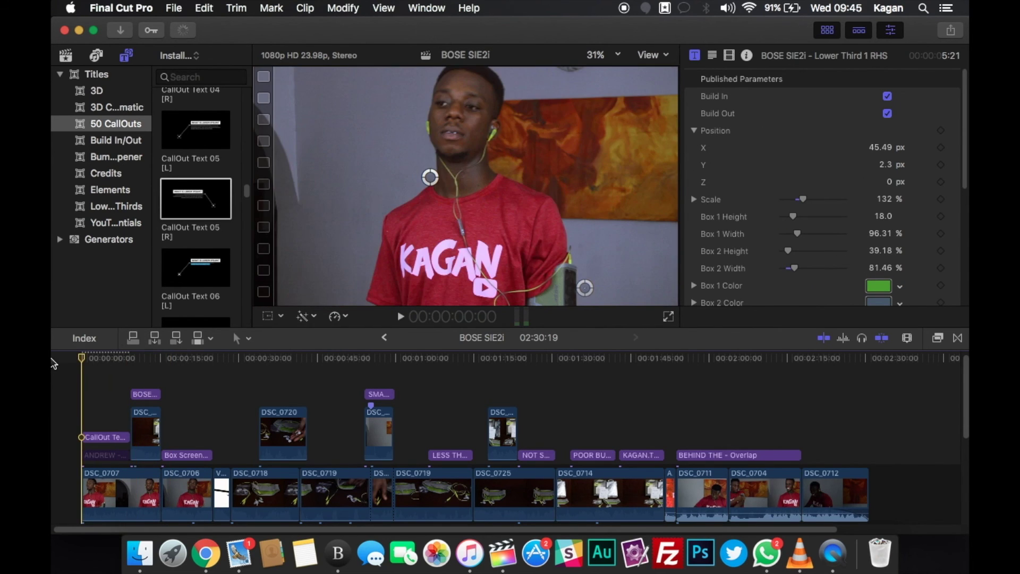